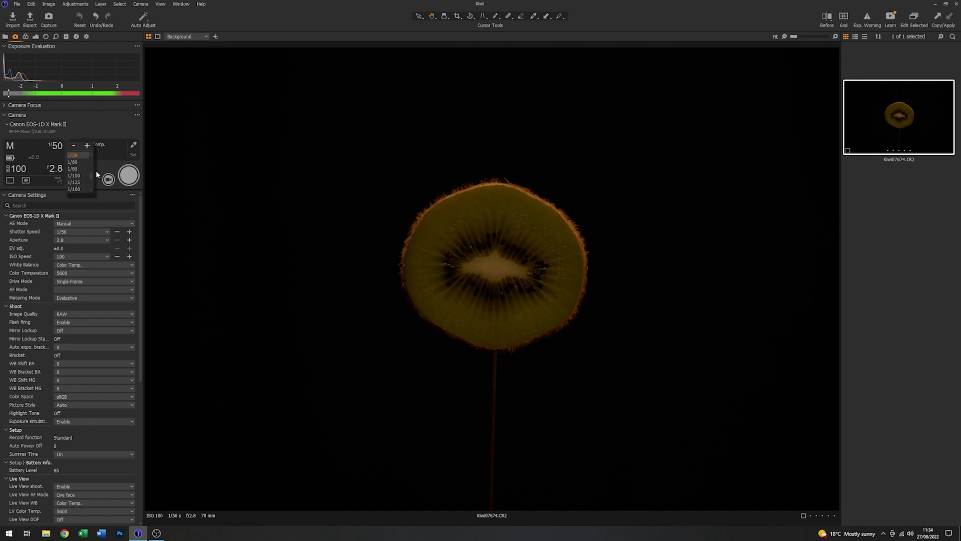
Set the tethered camera's shutter speed to 1/250 s and aperture to f8.
{"action": "left_click_drag", "start_coordinate": [92, 177], "coordinate": [92, 184]}
{"action": "left_click", "coordinate": [83, 170]}
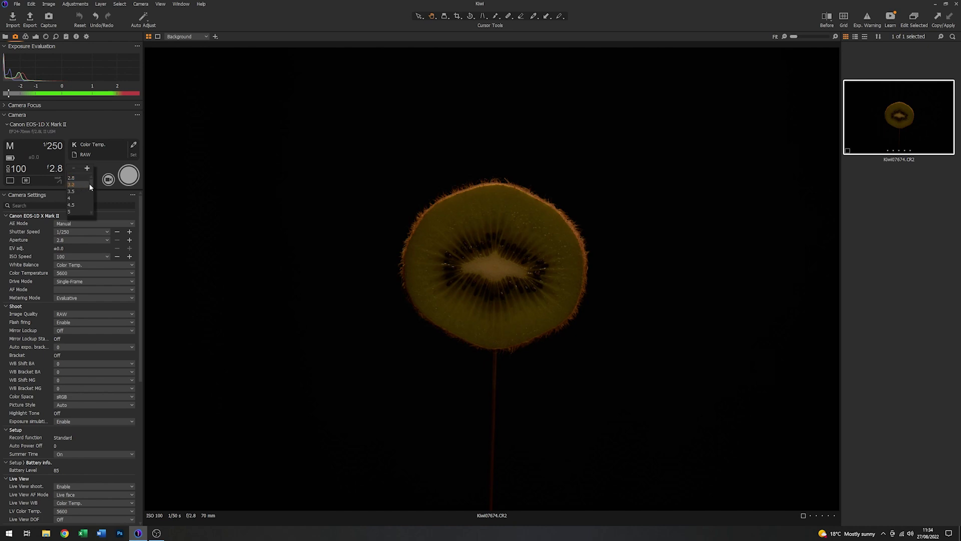
{"action": "left_click_drag", "start_coordinate": [91, 183], "coordinate": [92, 187]}
{"action": "left_click", "coordinate": [76, 204]}
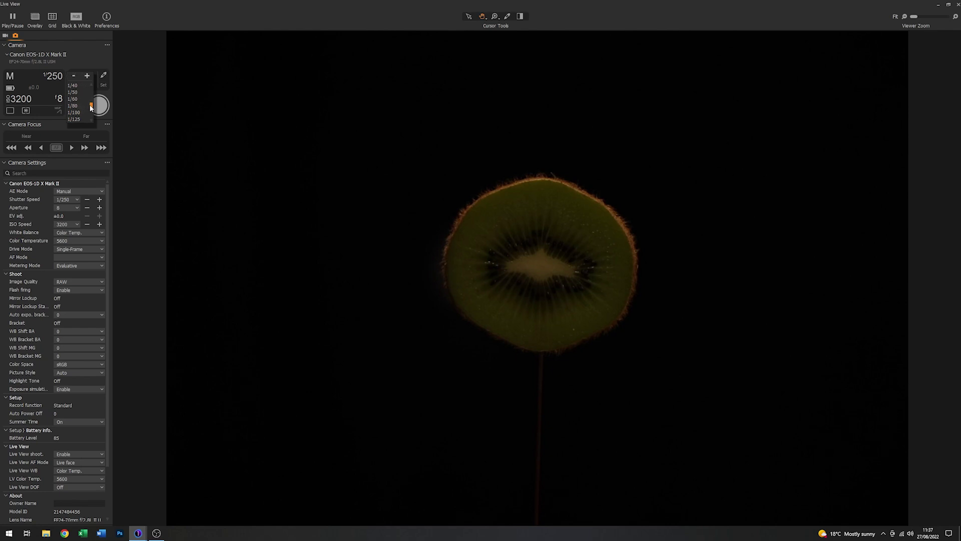
Set the camera shutter speed back to 1/50 s.
{"action": "left_click", "coordinate": [77, 91]}
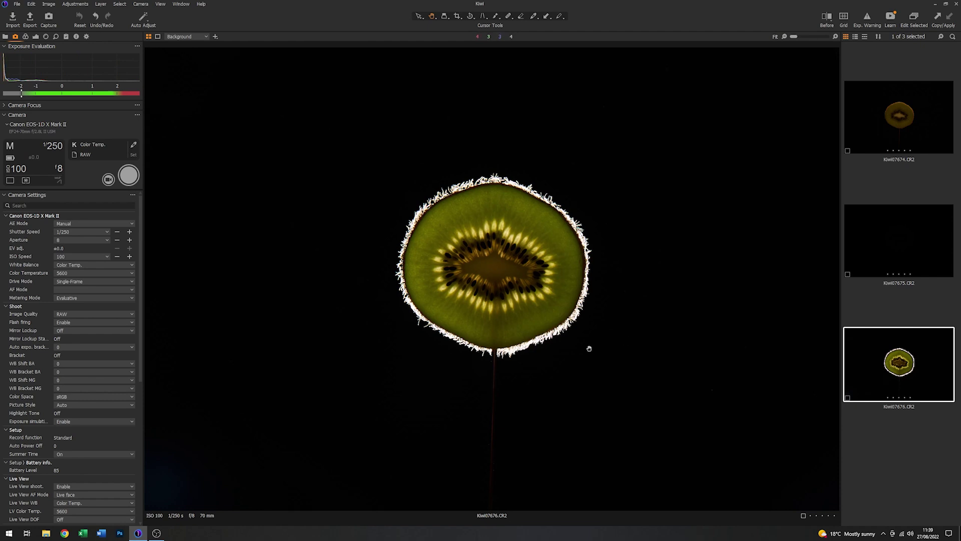
{"action": "left_click", "coordinate": [836, 36]}
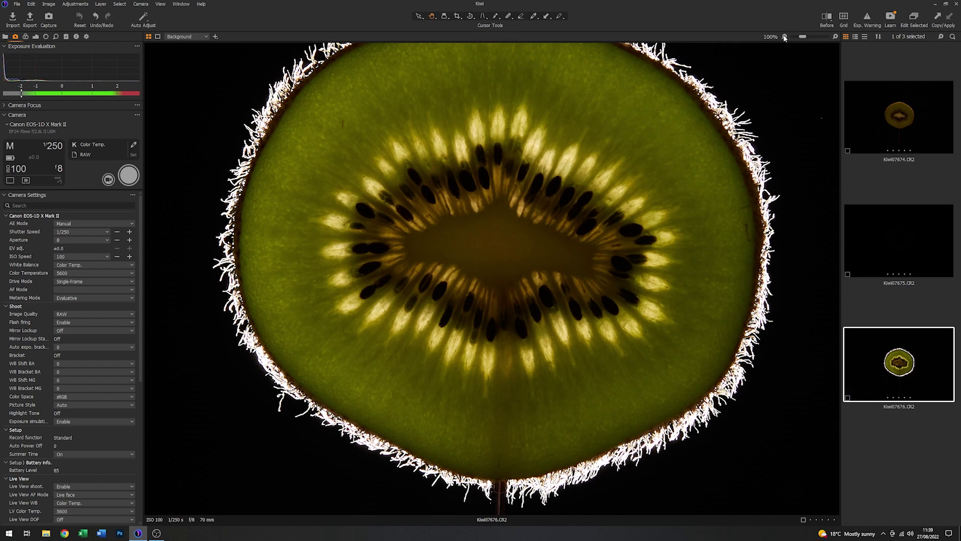
{"action": "left_click", "coordinate": [785, 37]}
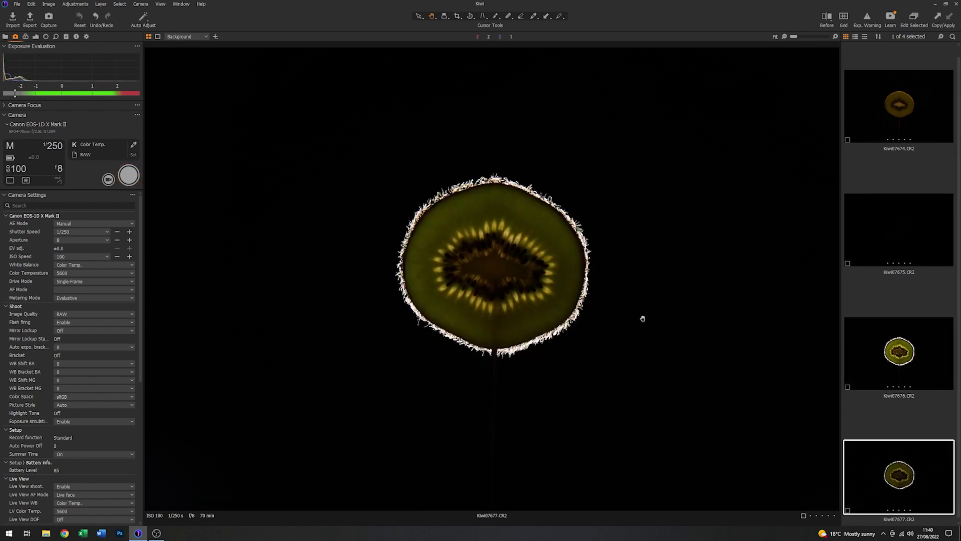
Compare the brighter Kiwi07676 shot with the darker Kiwi07677, ending on Kiwi07676.
{"action": "left_click", "coordinate": [897, 353]}
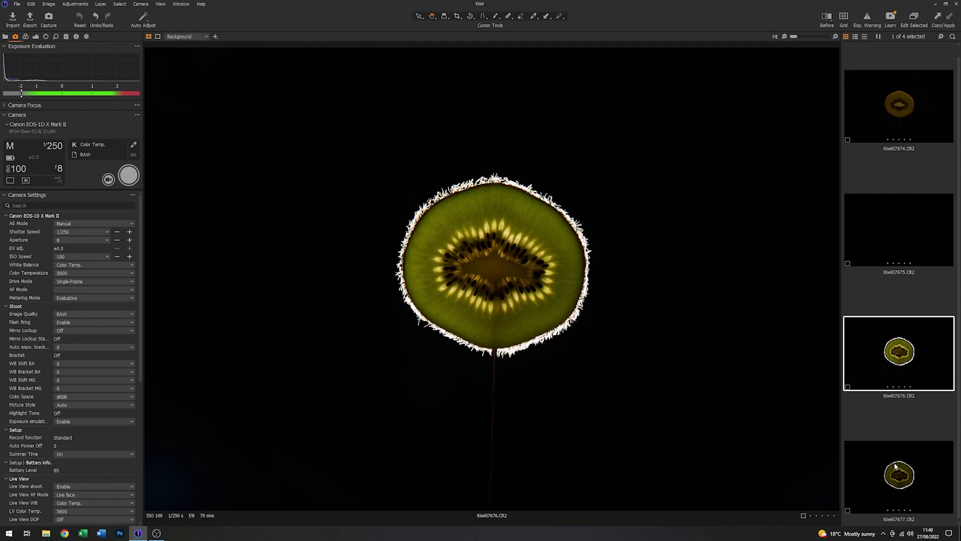
{"action": "left_click", "coordinate": [895, 466]}
{"action": "left_click", "coordinate": [897, 357]}
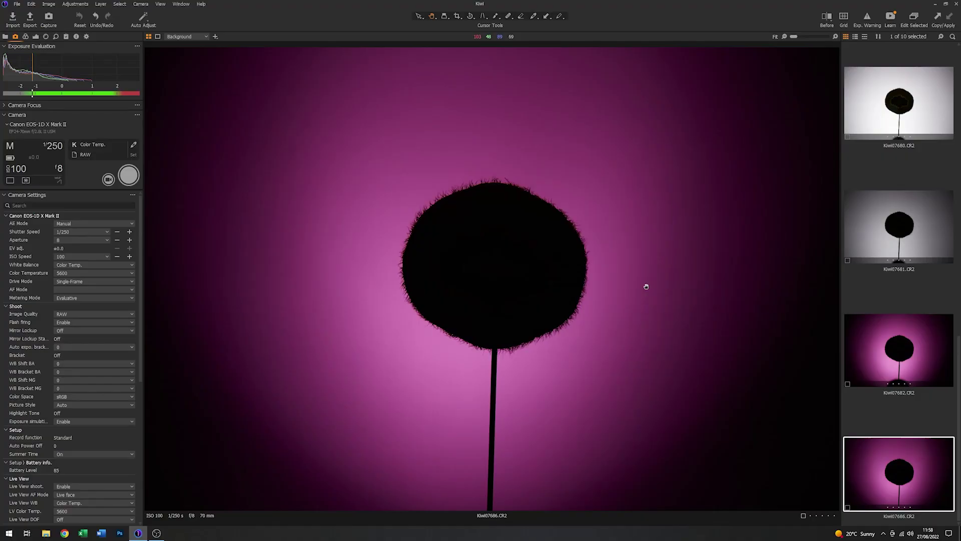
Capture the next kiwi shot with the tethered camera.
{"action": "left_click", "coordinate": [131, 181]}
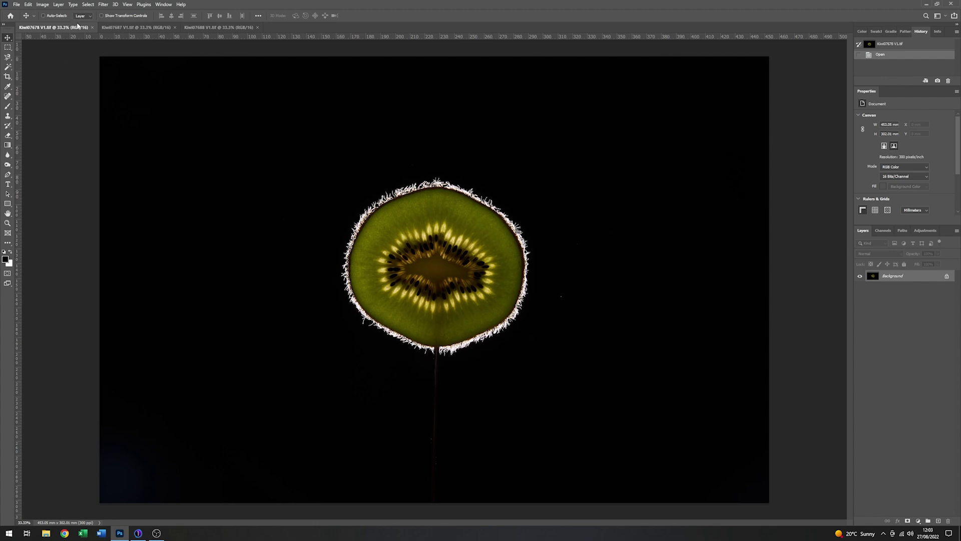
View the Kiwi07687 V1.tif silhouette, then the Kiwi07688 V1.tif magenta background document.
{"action": "left_click", "coordinate": [126, 28]}
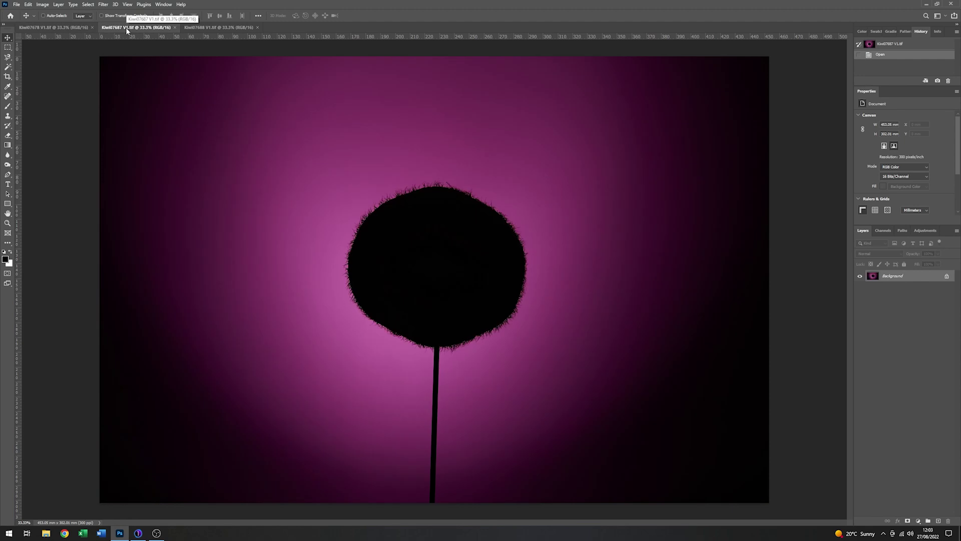
{"action": "left_click", "coordinate": [220, 27]}
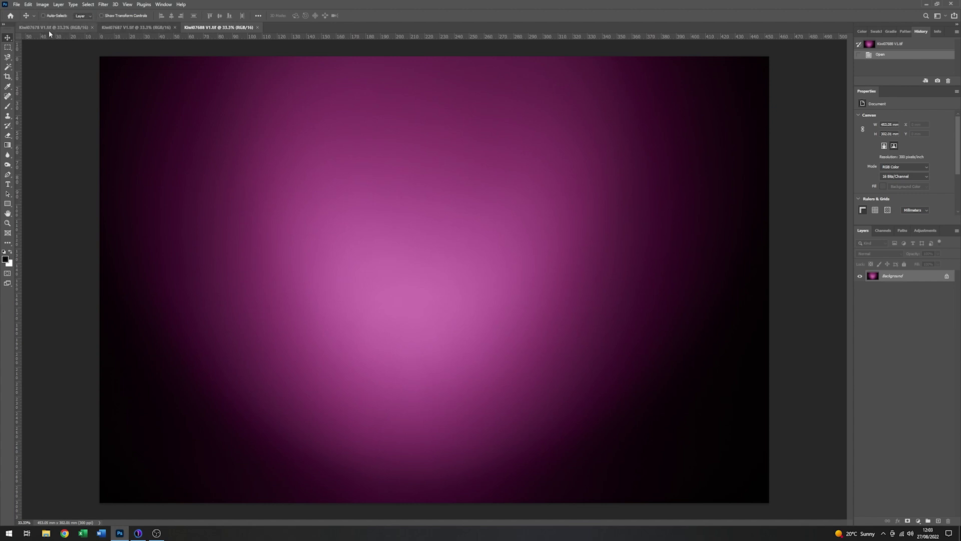
Use Load Files into Stack with Add Open Files to stack the three kiwi shots.
{"action": "left_click", "coordinate": [17, 5]}
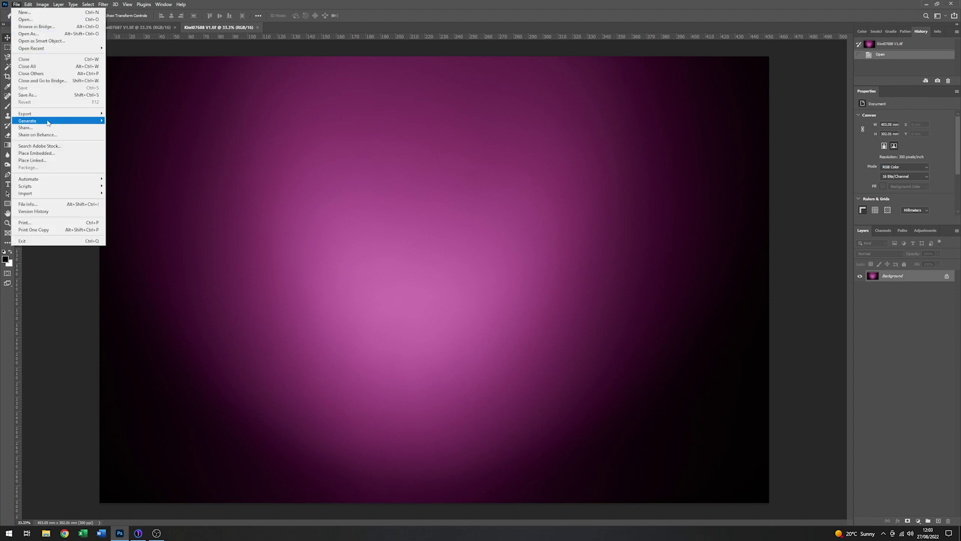
{"action": "mouse_move", "coordinate": [86, 188]}
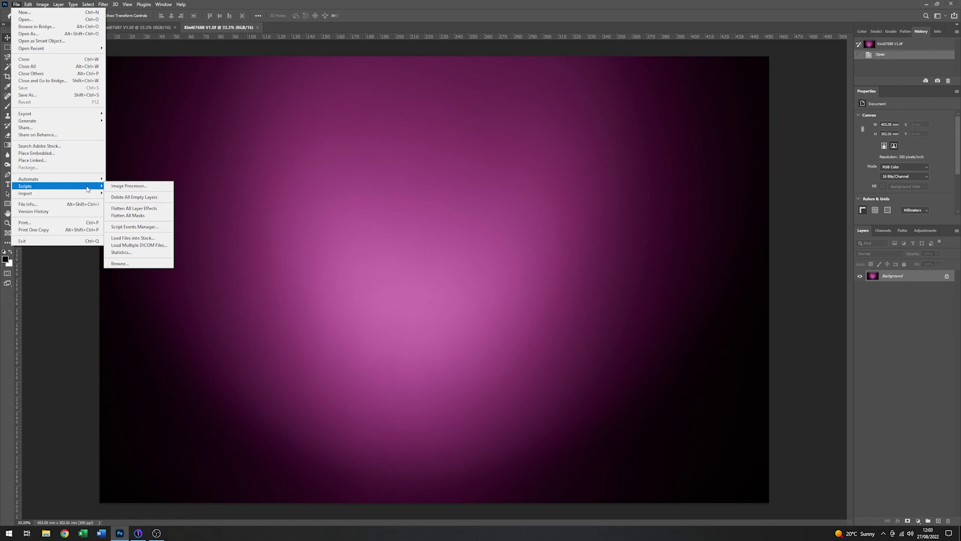
{"action": "left_click", "coordinate": [119, 239]}
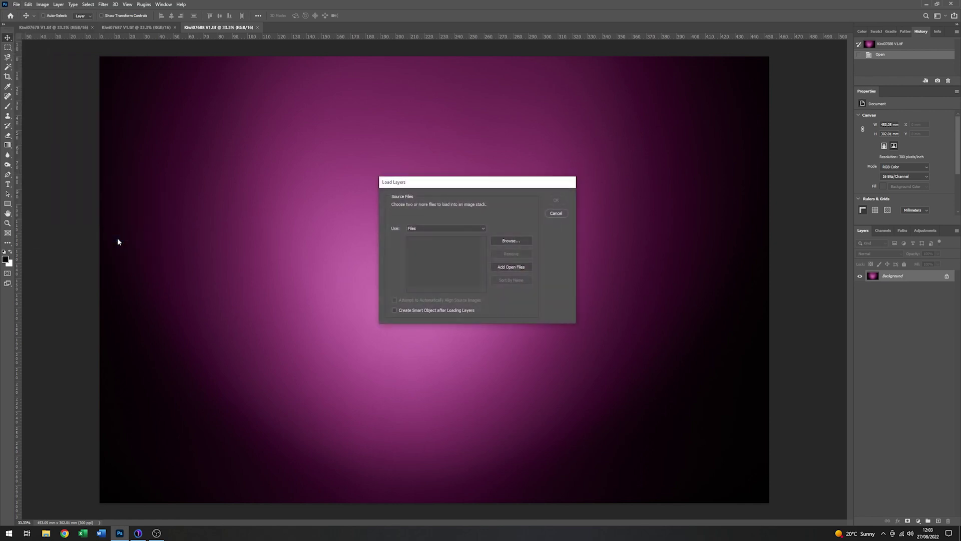
{"action": "left_click", "coordinate": [513, 270]}
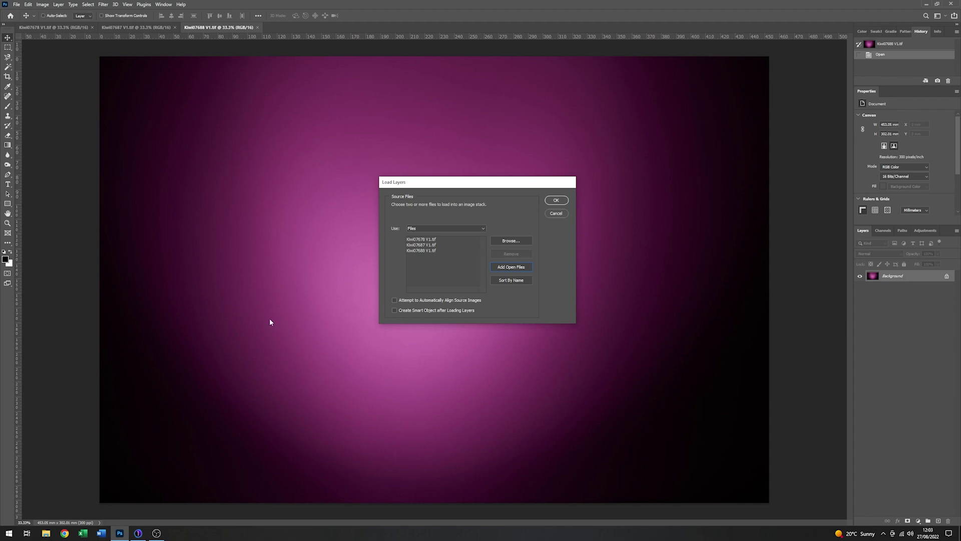
{"action": "left_click", "coordinate": [556, 200]}
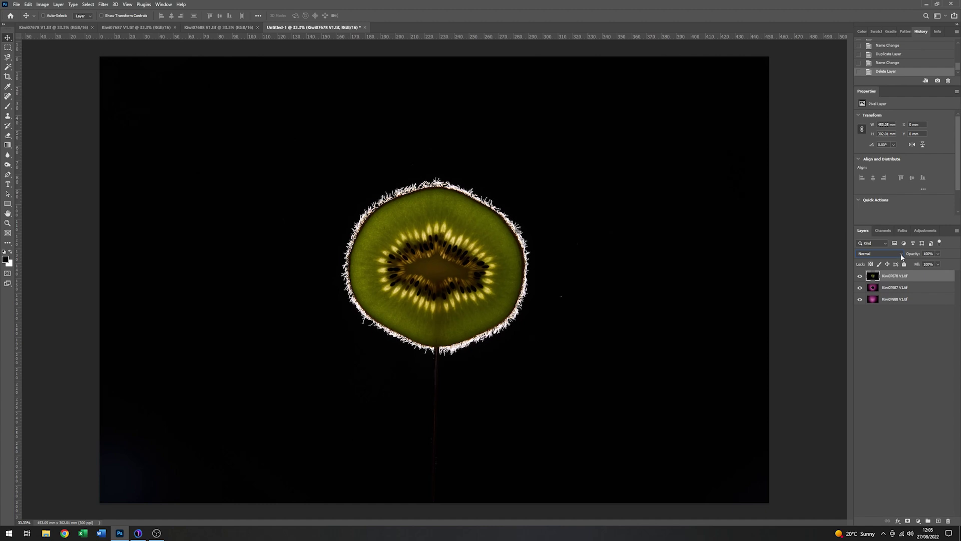
Blend the top Kiwi07678 layer as Lighter Color, toggling its visibility to compare.
{"action": "left_click", "coordinate": [901, 254]}
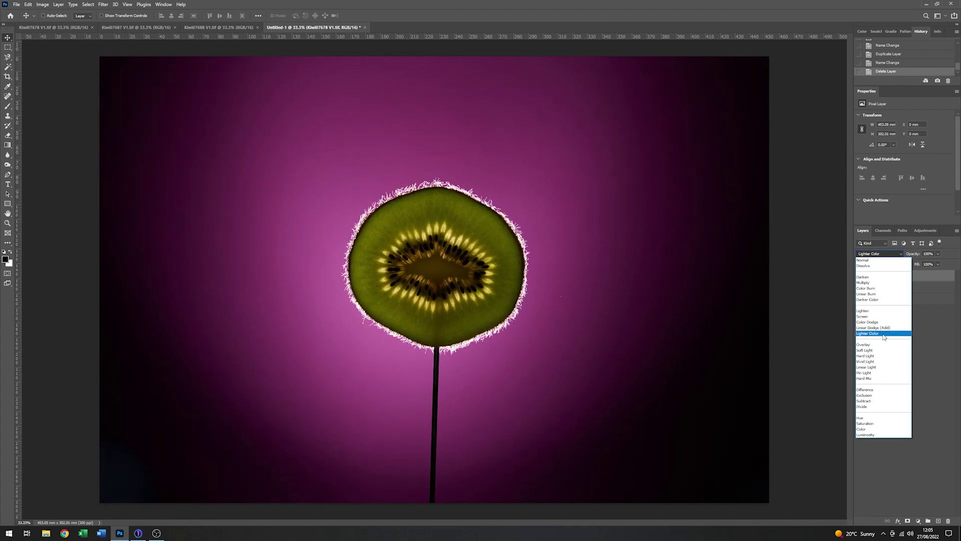
{"action": "key", "text": "Up"}
{"action": "left_click", "coordinate": [884, 334]}
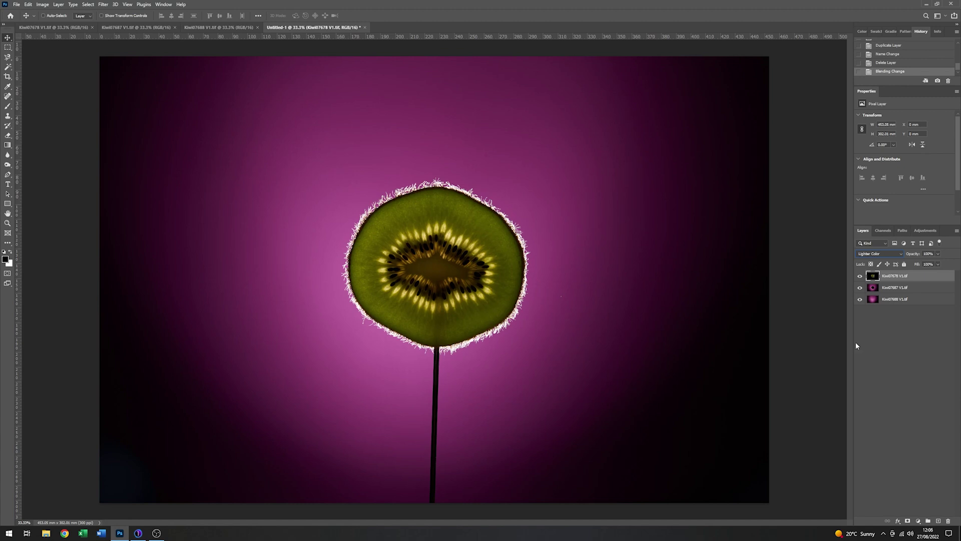
{"action": "left_click", "coordinate": [860, 277]}
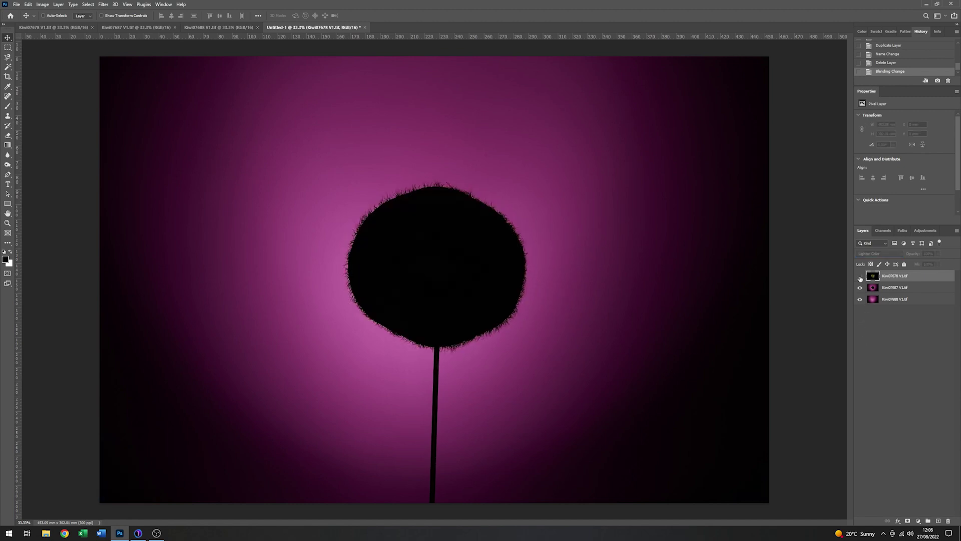
{"action": "left_click", "coordinate": [861, 277]}
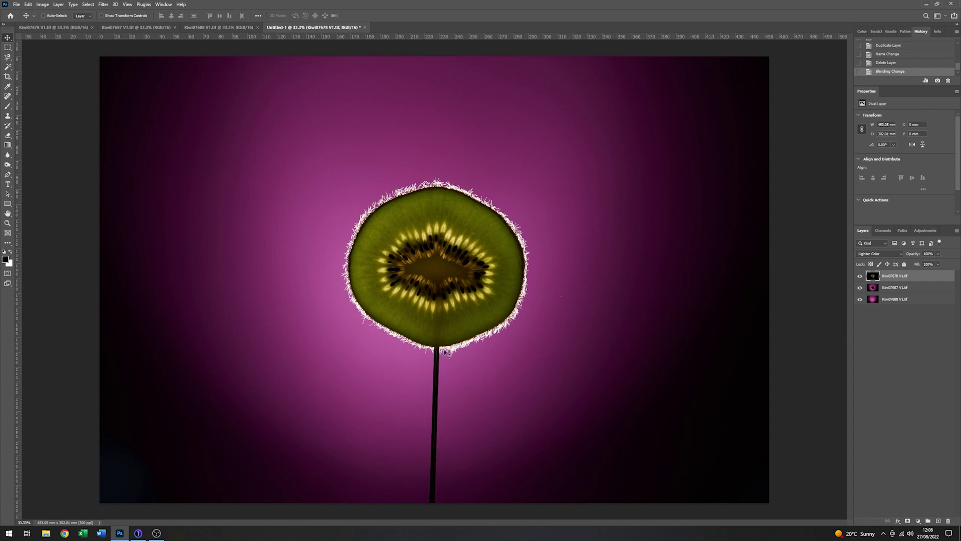
Add a layer mask to the Kiwi07687 layer and make black the foreground colour.
{"action": "left_click", "coordinate": [907, 302]}
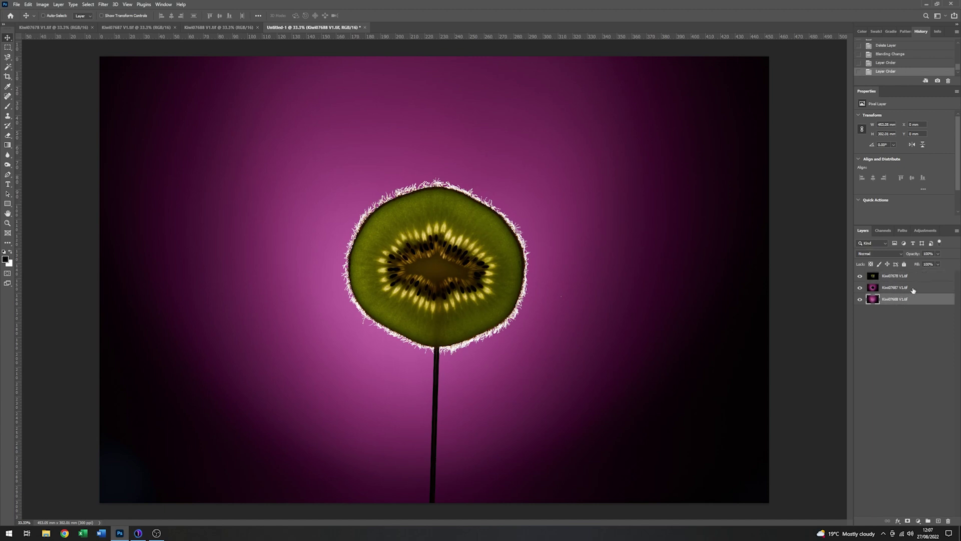
{"action": "left_click", "coordinate": [914, 289]}
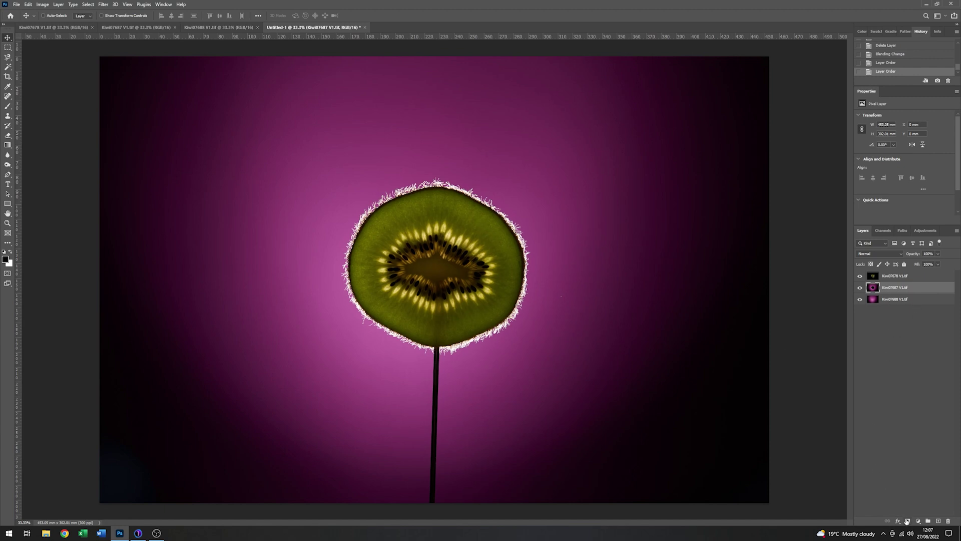
{"action": "left_click", "coordinate": [908, 521]}
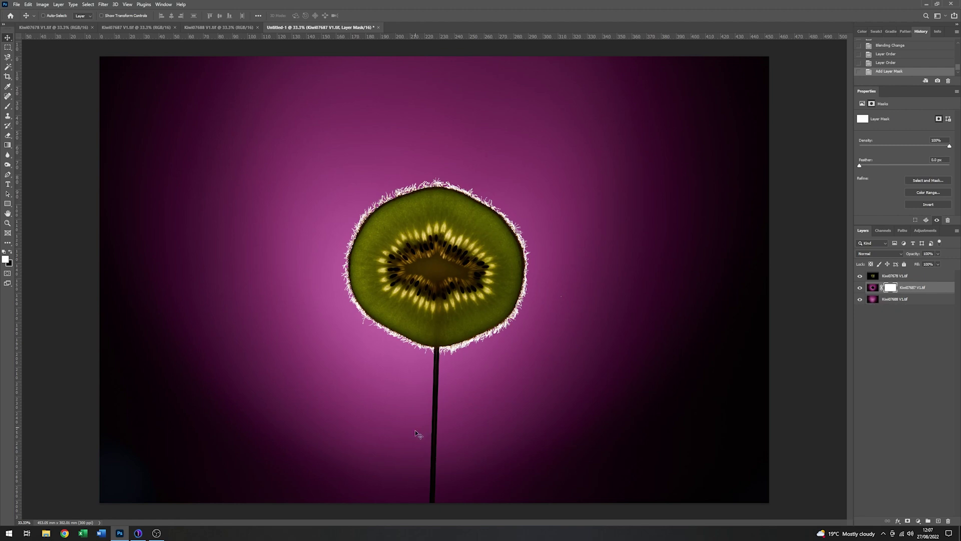
{"action": "left_click", "coordinate": [10, 253]}
Switch to the Brush tool and enlarge it to about 91 px.
{"action": "left_click", "coordinate": [7, 108]}
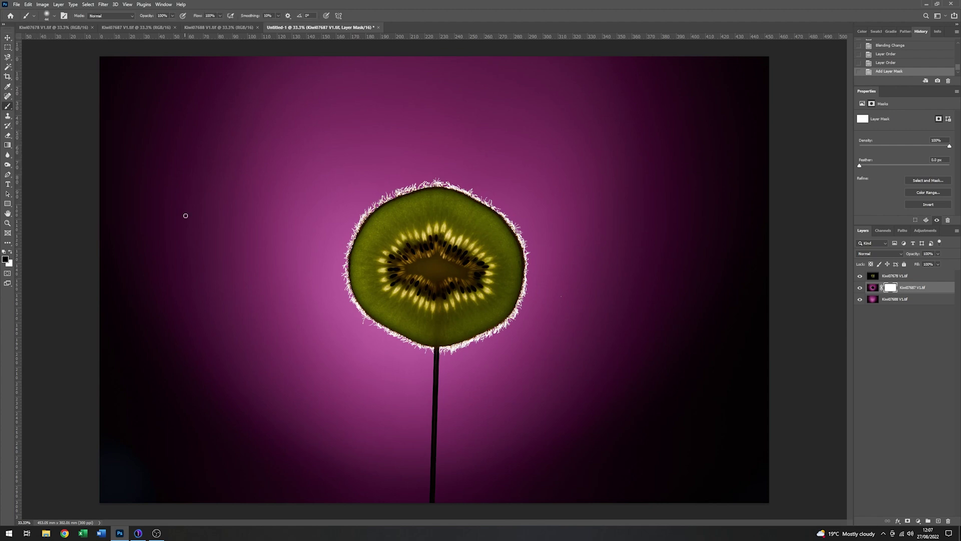
{"action": "right_click", "coordinate": [244, 346]}
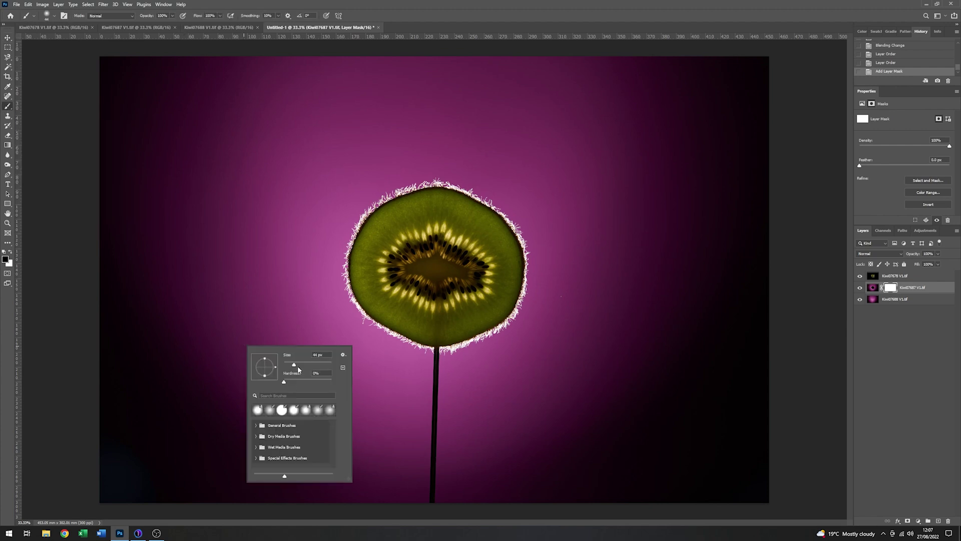
{"action": "left_click_drag", "start_coordinate": [296, 368], "coordinate": [325, 365]}
Paint black on the Kiwi07687 mask over the stem below the kiwi, then switch to white.
{"action": "mouse_move", "coordinate": [431, 491]}
{"action": "left_mouse_down"}
{"action": "mouse_move", "coordinate": [440, 424]}
{"action": "mouse_move", "coordinate": [437, 413]}
{"action": "mouse_move", "coordinate": [432, 461]}
{"action": "mouse_move", "coordinate": [431, 389]}
{"action": "left_mouse_up"}
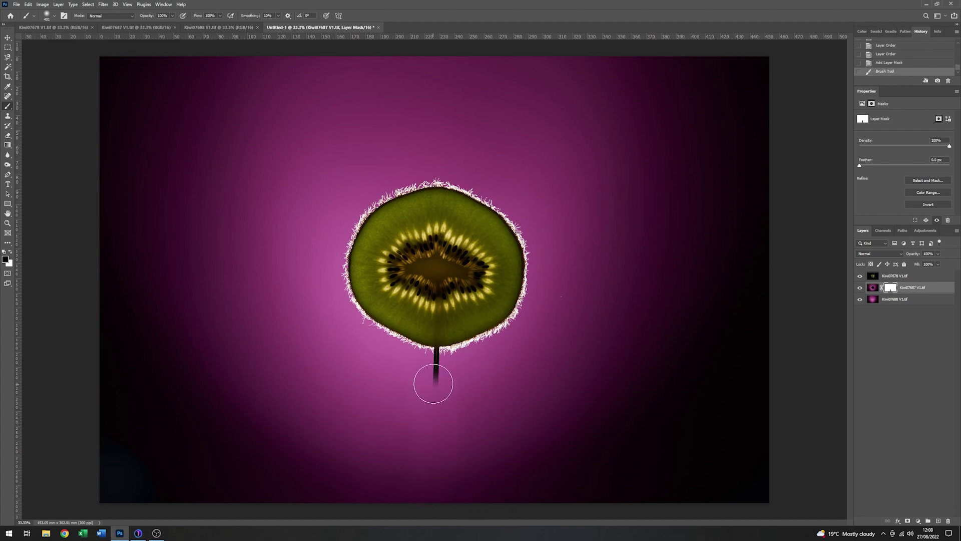
{"action": "left_click", "coordinate": [435, 381]}
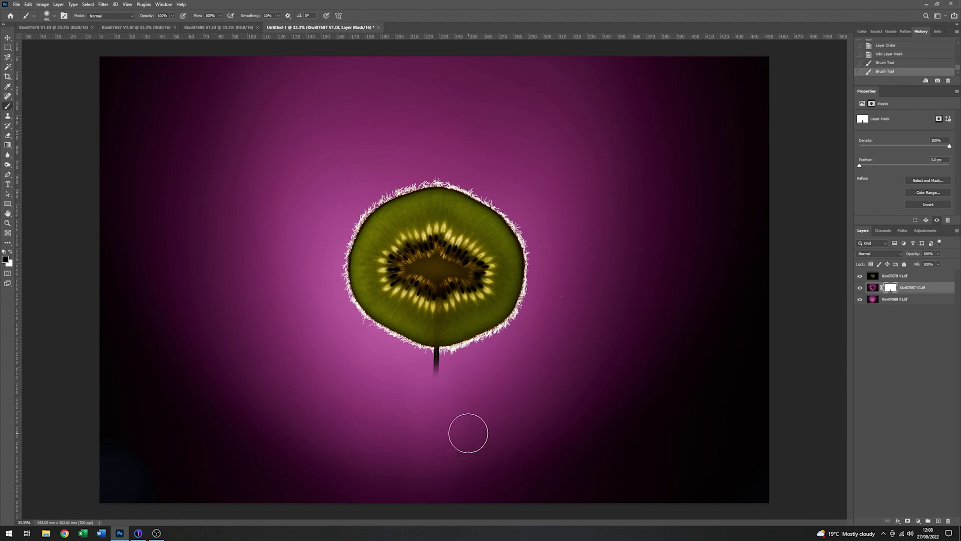
{"action": "left_click", "coordinate": [435, 373]}
{"action": "left_click", "coordinate": [436, 369]}
{"action": "left_click", "coordinate": [437, 360]}
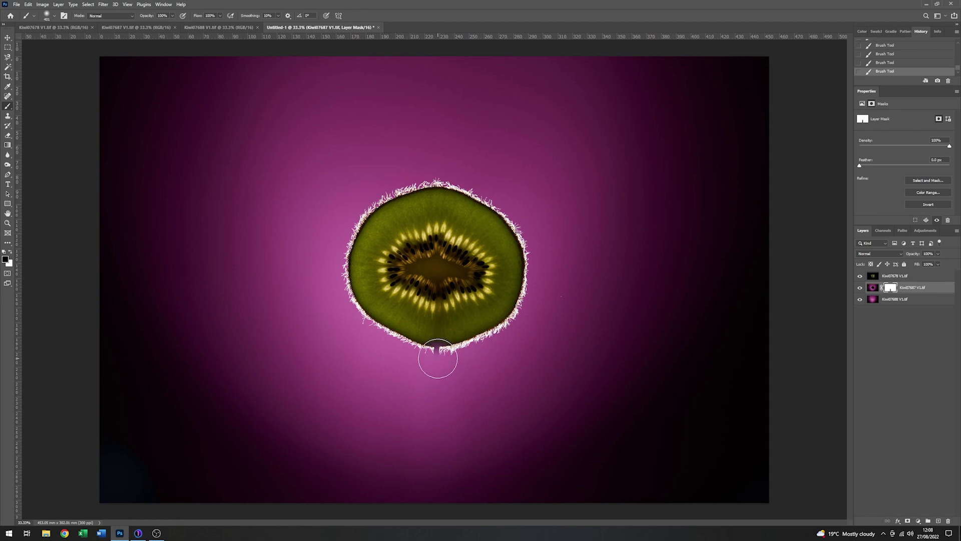
{"action": "left_click", "coordinate": [437, 356]}
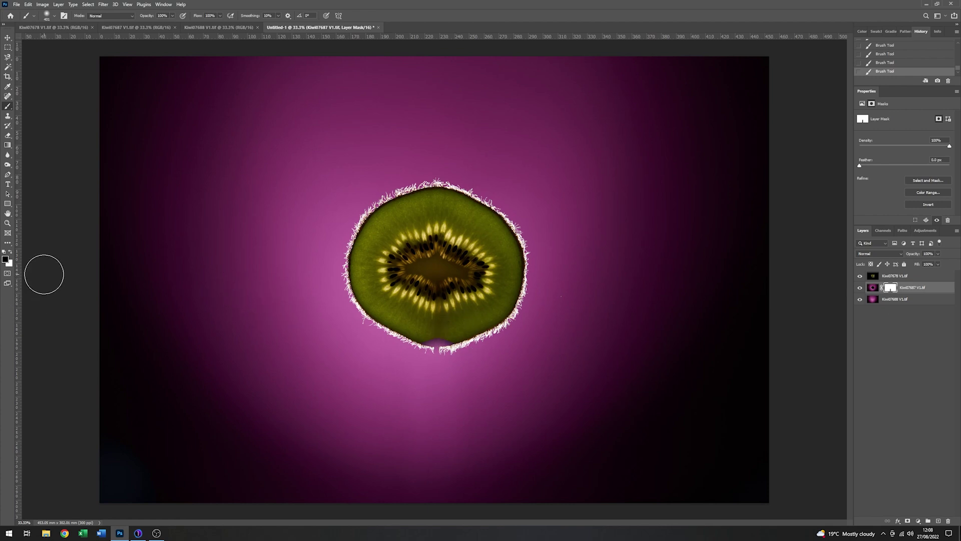
{"action": "left_click", "coordinate": [12, 253]}
Set the brush to 22% hardness and 228 px size, then deselect the Kiwi07687 layer.
{"action": "right_click", "coordinate": [365, 375]}
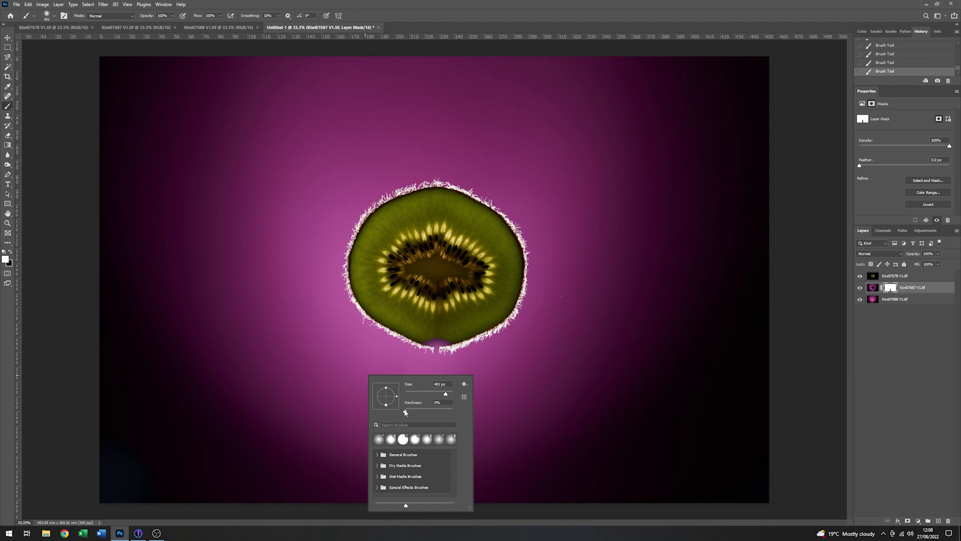
{"action": "left_click_drag", "start_coordinate": [406, 410], "coordinate": [416, 411]}
{"action": "left_click_drag", "start_coordinate": [446, 395], "coordinate": [441, 393]}
{"action": "key", "text": "Return"}
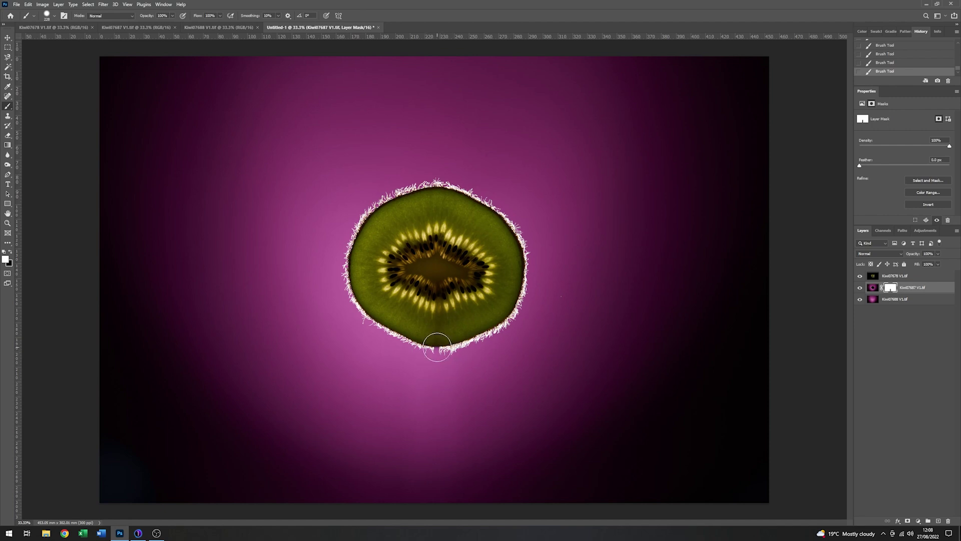
{"action": "left_click", "coordinate": [884, 359]}
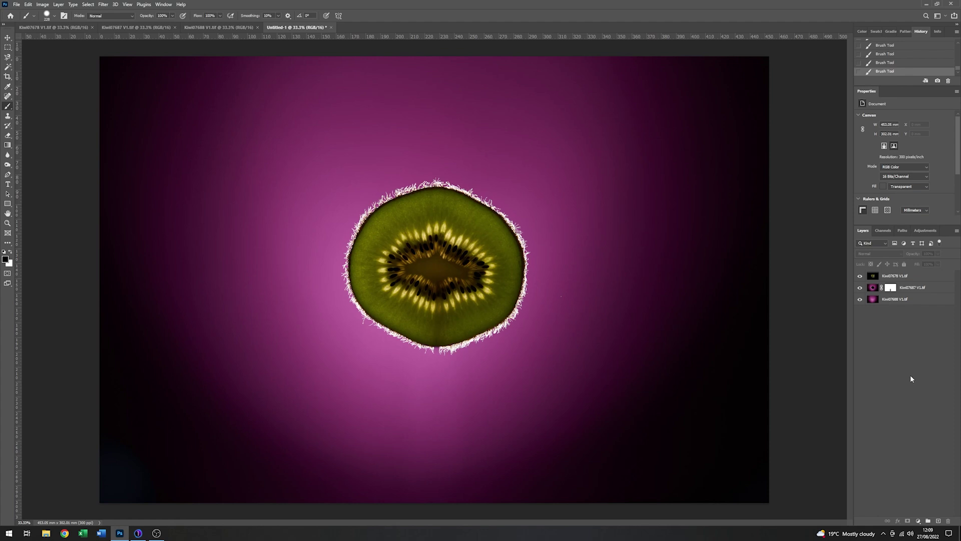
Stamp all visible layers into a new merged Layer 1 at the top of the stack.
{"action": "key", "text": "ctrl+shift+alt+e"}
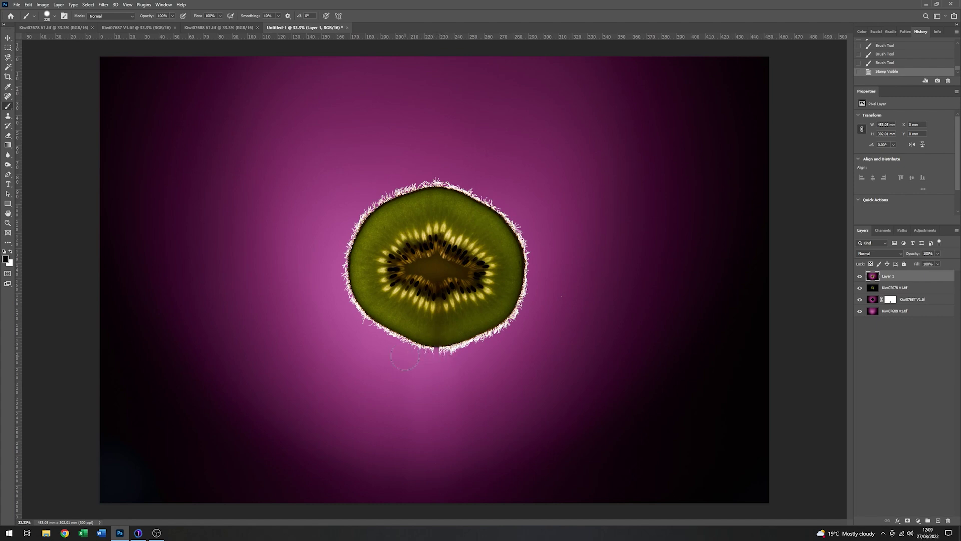
Zoom in to 100% on the kiwi slice's bottom edge.
{"action": "left_click", "coordinate": [7, 224]}
{"action": "left_click", "coordinate": [437, 354]}
{"action": "left_click", "coordinate": [437, 354]}
{"action": "left_click", "coordinate": [437, 354]}
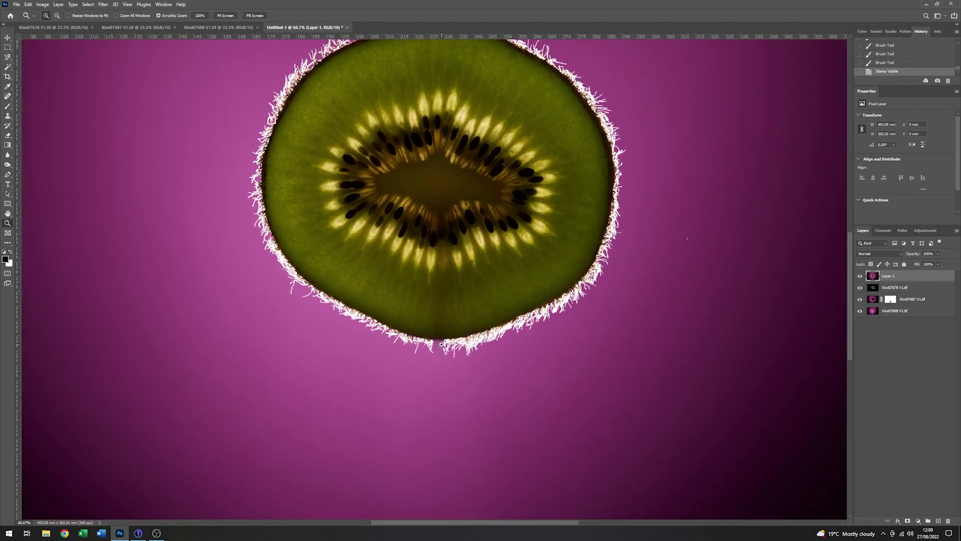
{"action": "left_click", "coordinate": [436, 355]}
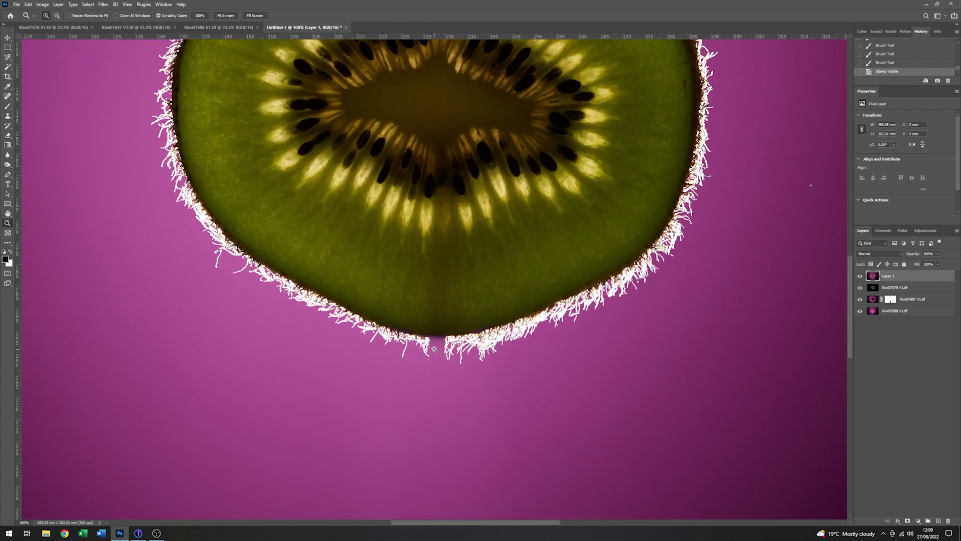
Clone nearby hairs over the bare gap in the kiwi's fuzzy lower rim.
{"action": "key", "text": "b"}
{"action": "left_click", "coordinate": [7, 117]}
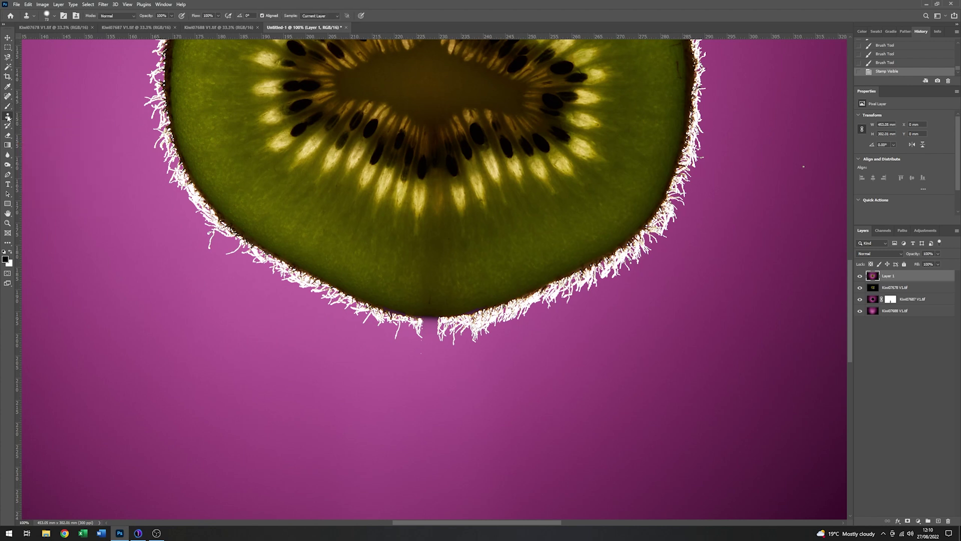
{"action": "left_click", "coordinate": [451, 317], "text": "alt"}
{"action": "left_click_drag", "start_coordinate": [447, 316], "coordinate": [431, 319]}
{"action": "left_click", "coordinate": [432, 317]}
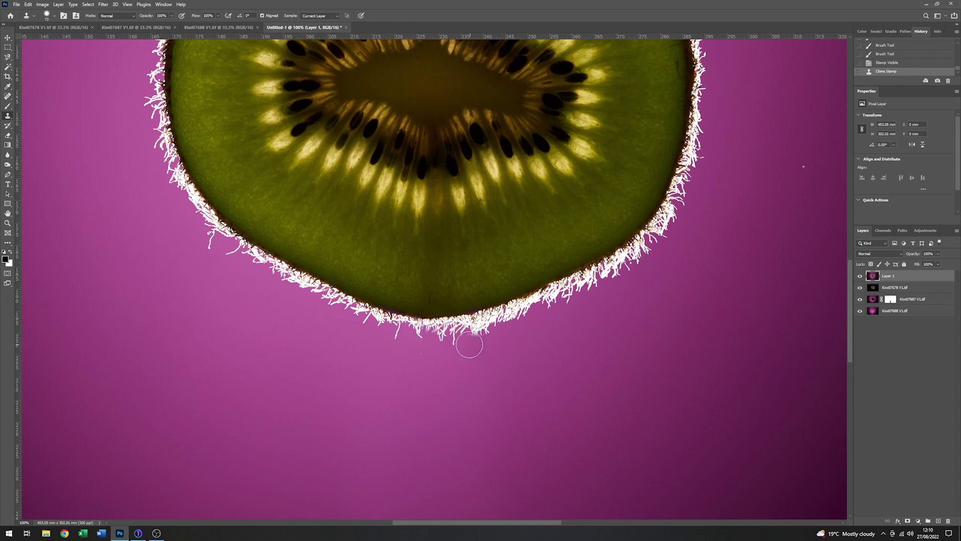
{"action": "left_click", "coordinate": [425, 329]}
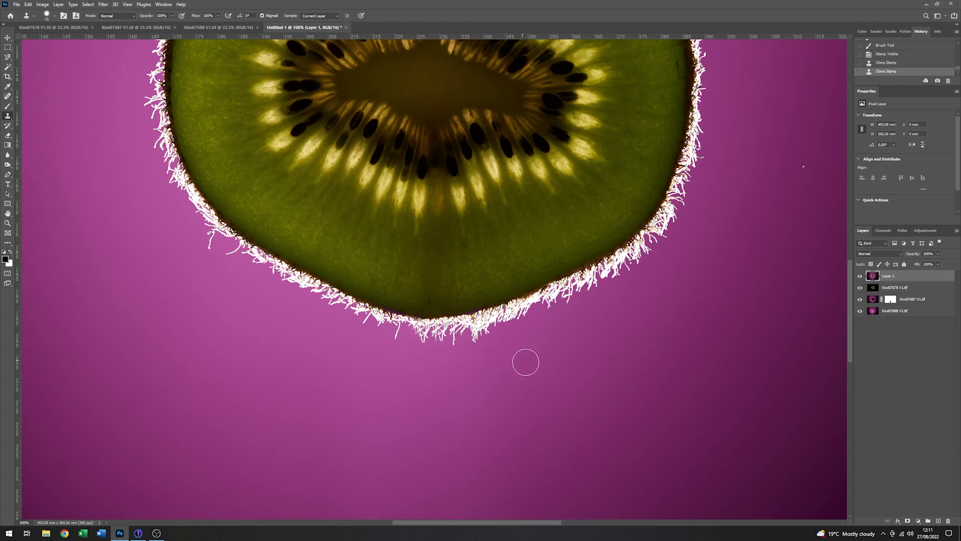
{"action": "left_click", "coordinate": [7, 224]}
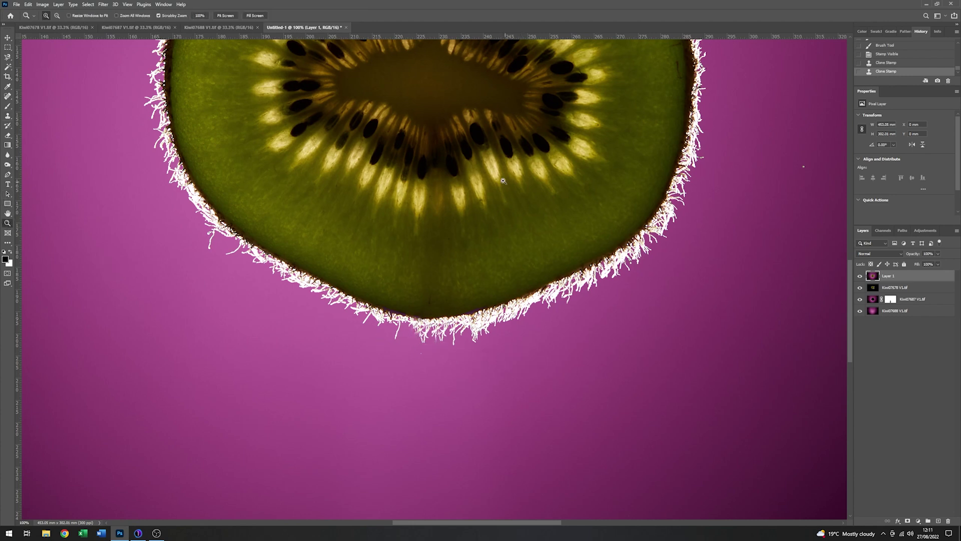
Zoom out to the whole image and set up a 16:9 crop.
{"action": "left_click", "coordinate": [426, 166], "text": "alt"}
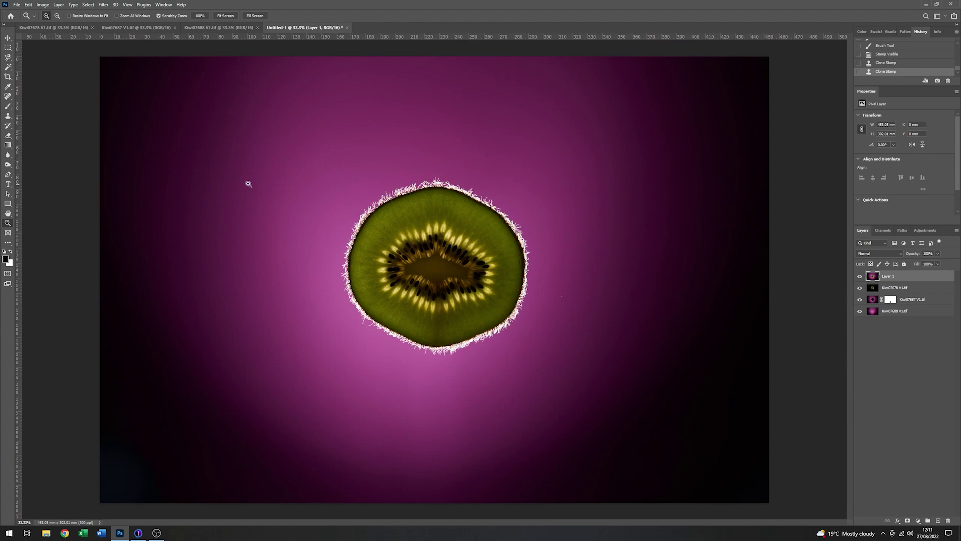
{"action": "left_click", "coordinate": [8, 77]}
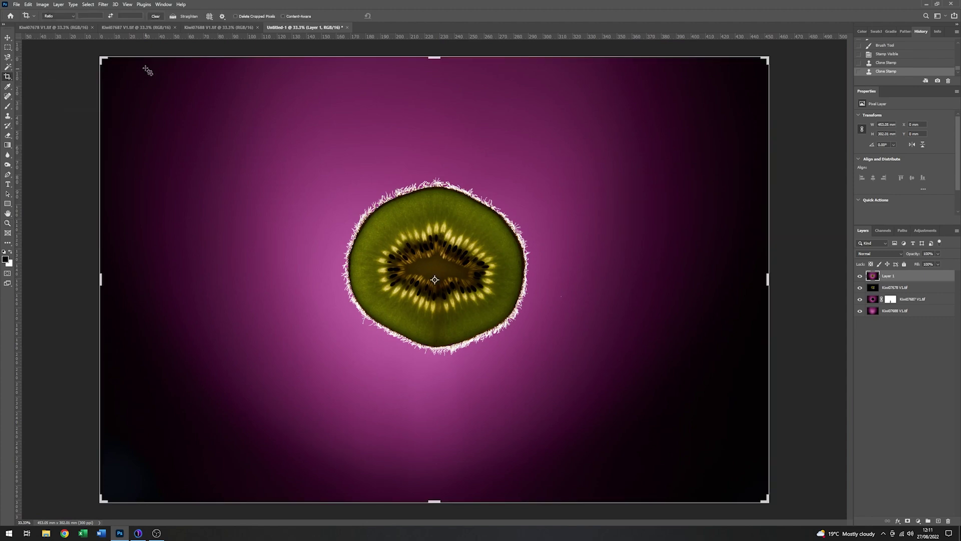
{"action": "left_click", "coordinate": [73, 15]}
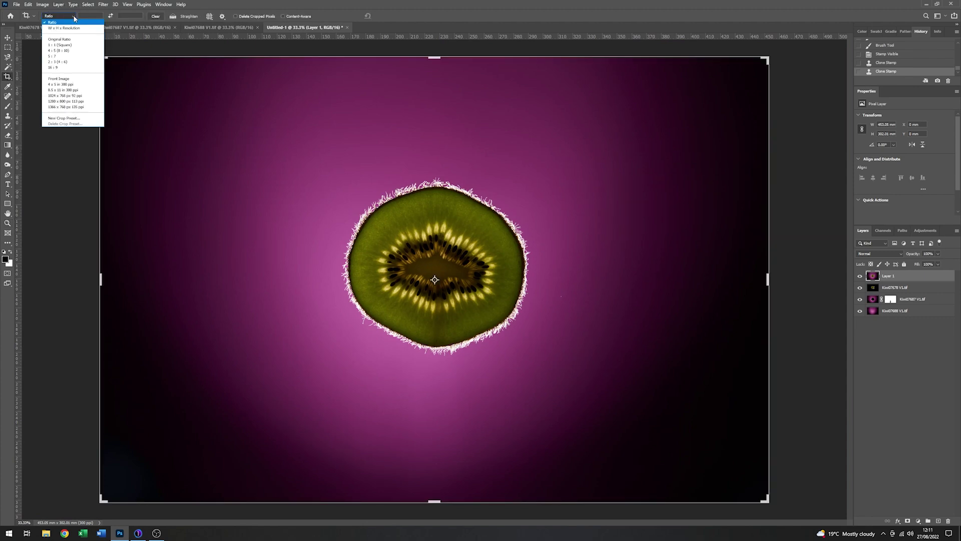
{"action": "left_click", "coordinate": [63, 70]}
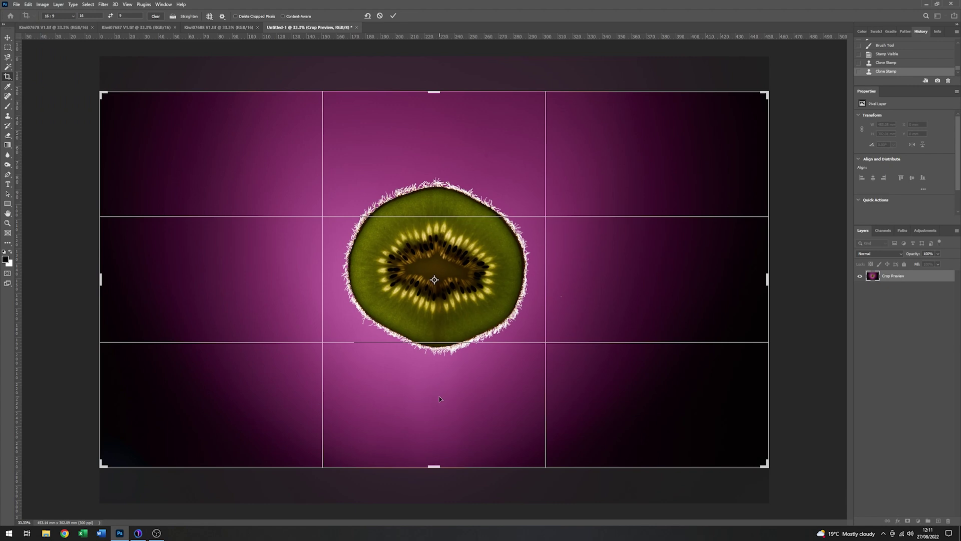
Nudge the image down inside the 16:9 crop frame and apply the crop.
{"action": "left_click_drag", "start_coordinate": [439, 397], "coordinate": [438, 404]}
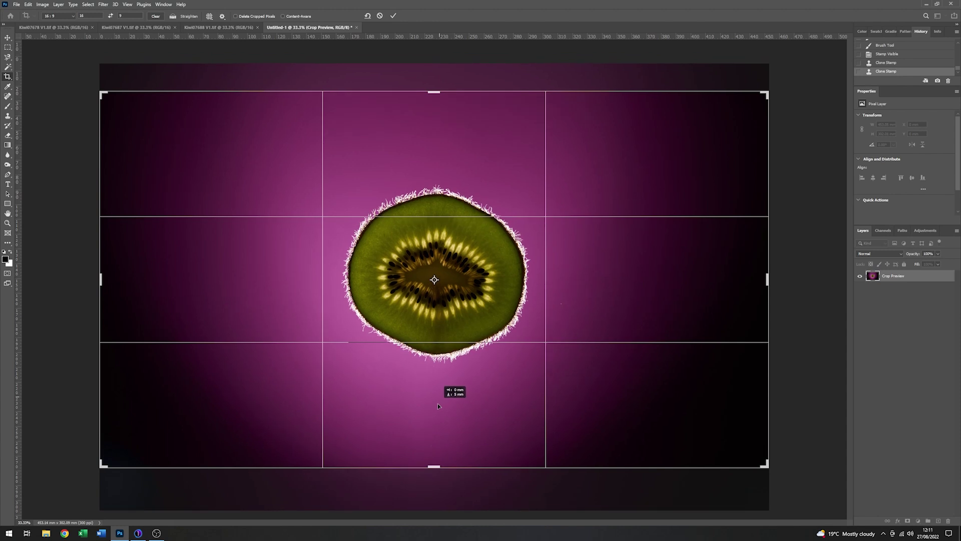
{"action": "left_click_drag", "start_coordinate": [437, 404], "coordinate": [438, 402]}
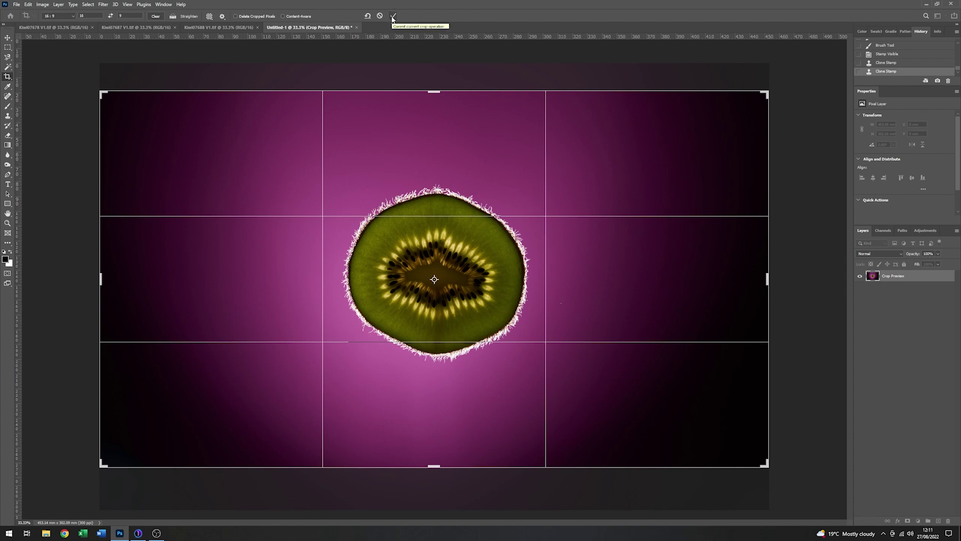
{"action": "left_click", "coordinate": [393, 17]}
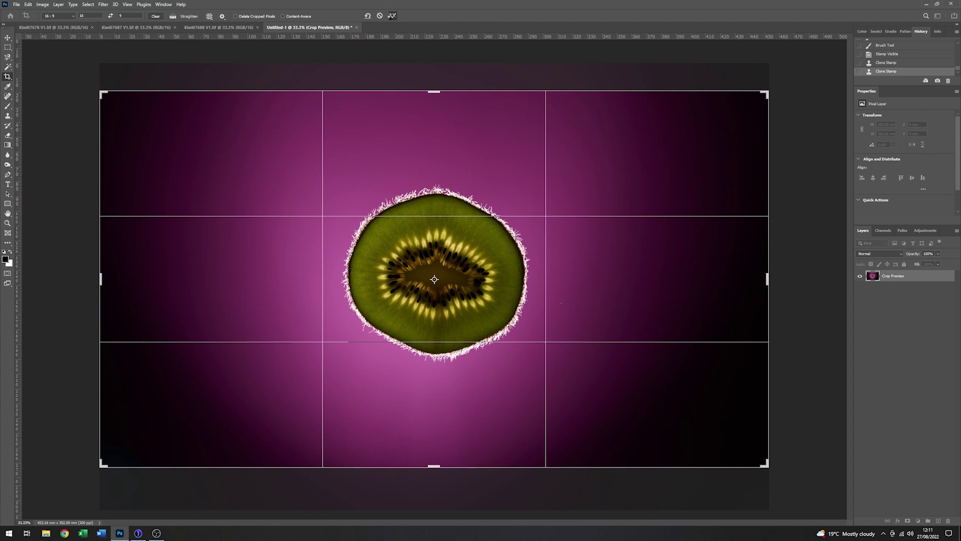